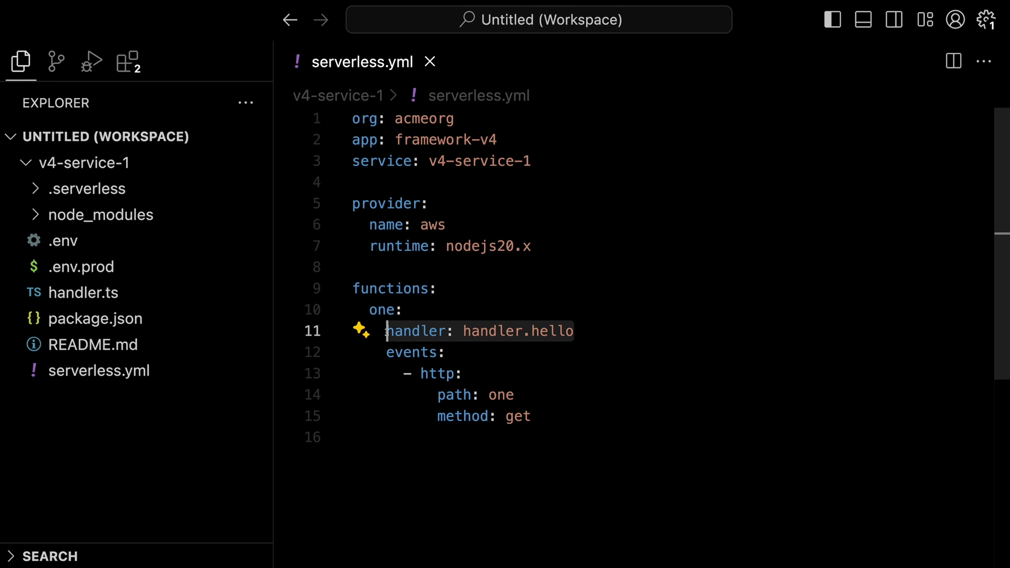
# Open handler.ts in the editor from the file explorer.
pyautogui.click(154, 296)
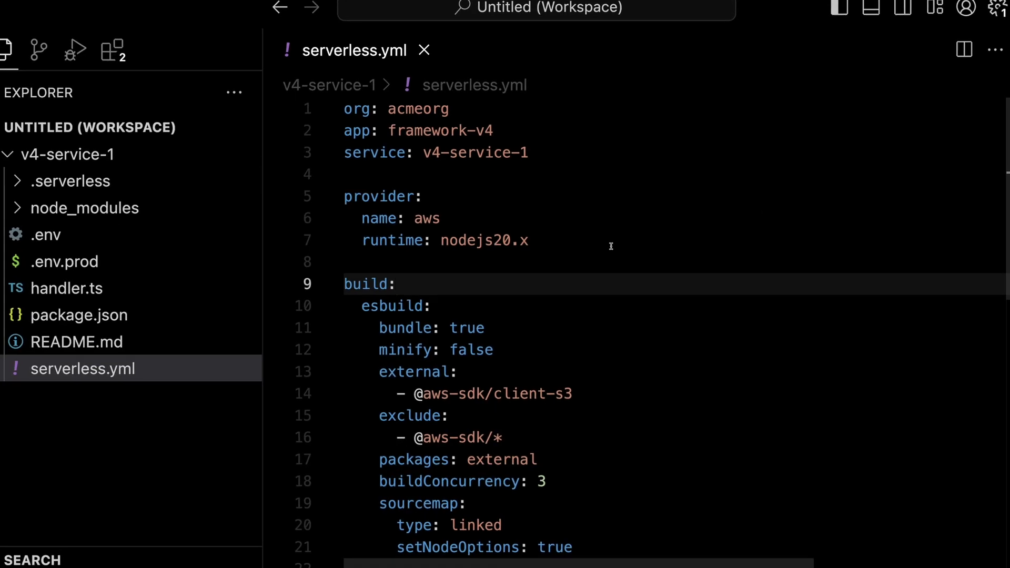
pyautogui.scroll(-3, 610, 241)
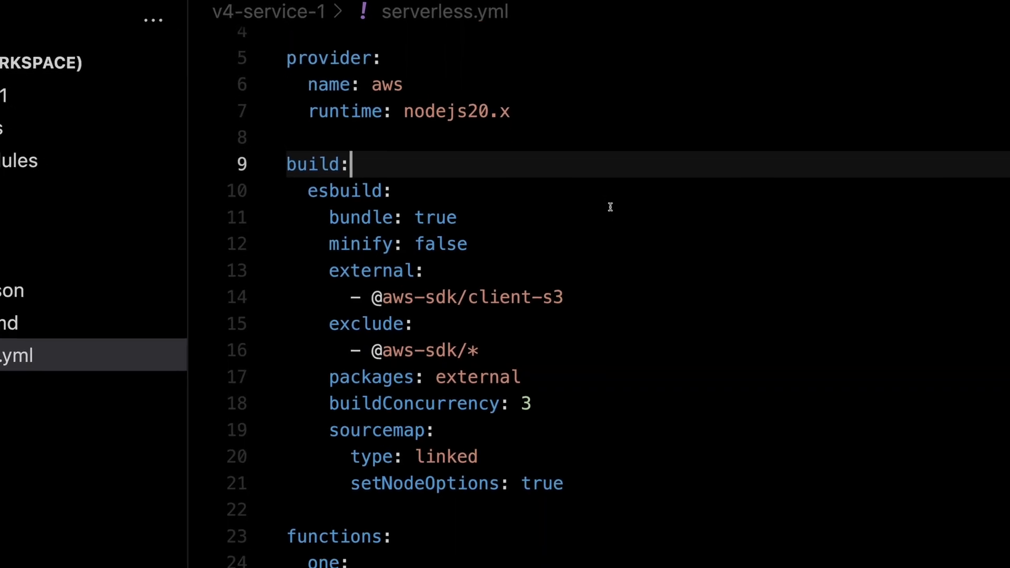
pyautogui.scroll(-1, 610, 207)
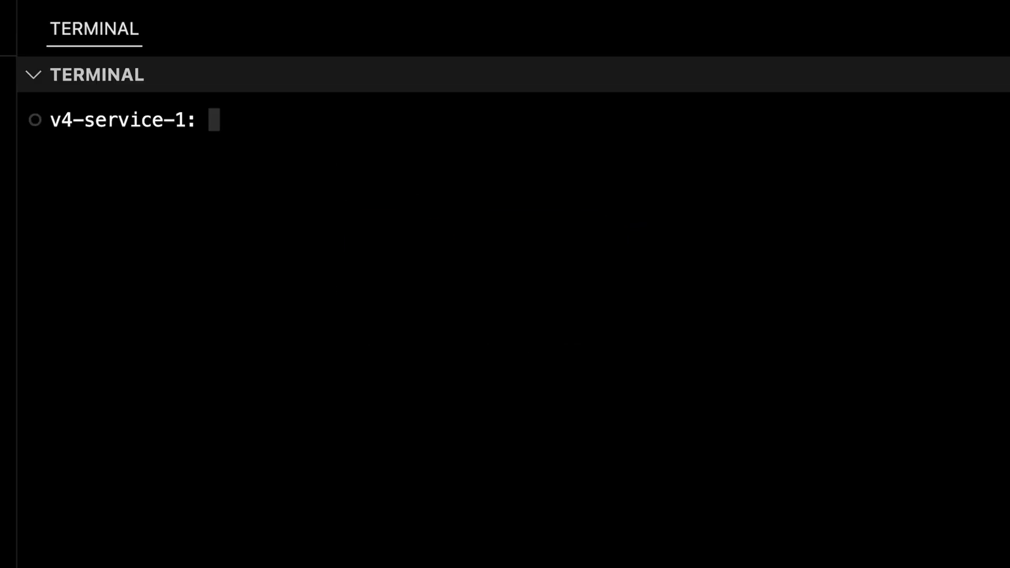
pyautogui.write('serverless dev')
# Start serverless dev and add a new line inside handler.js's hello function.
pyautogui.press('Return')
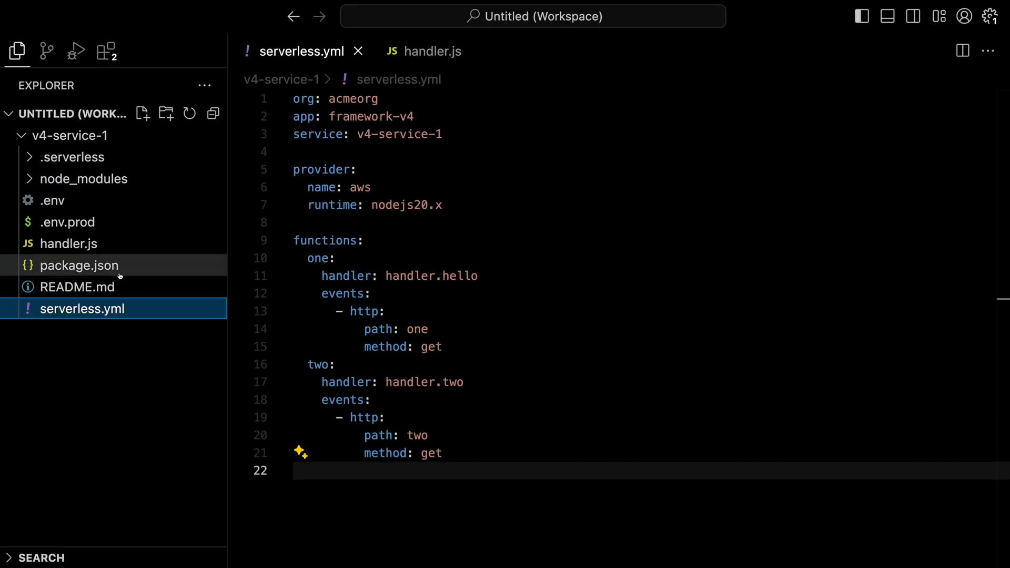
pyautogui.click(95, 244)
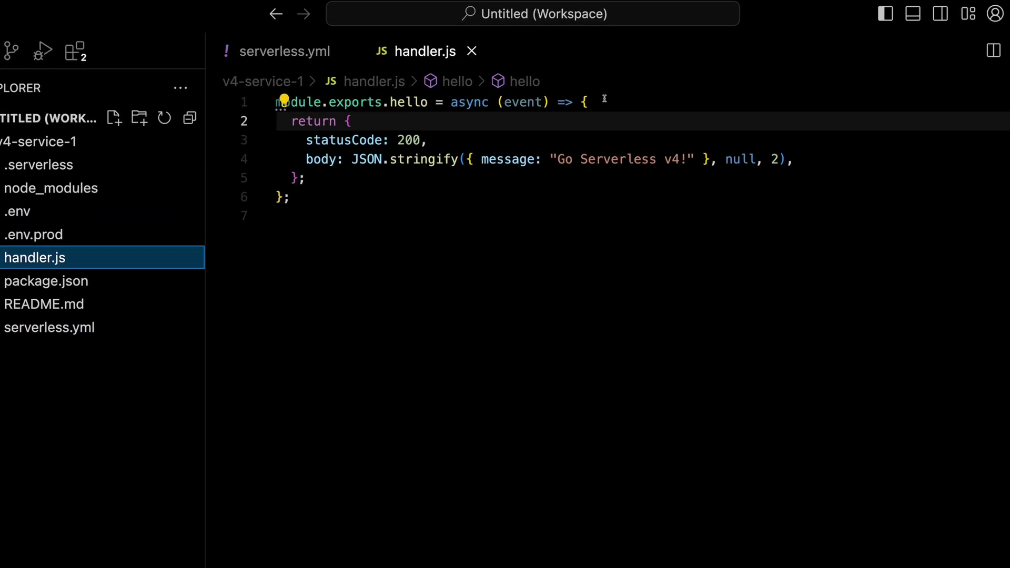
pyautogui.click(588, 98)
pyautogui.press('Return')
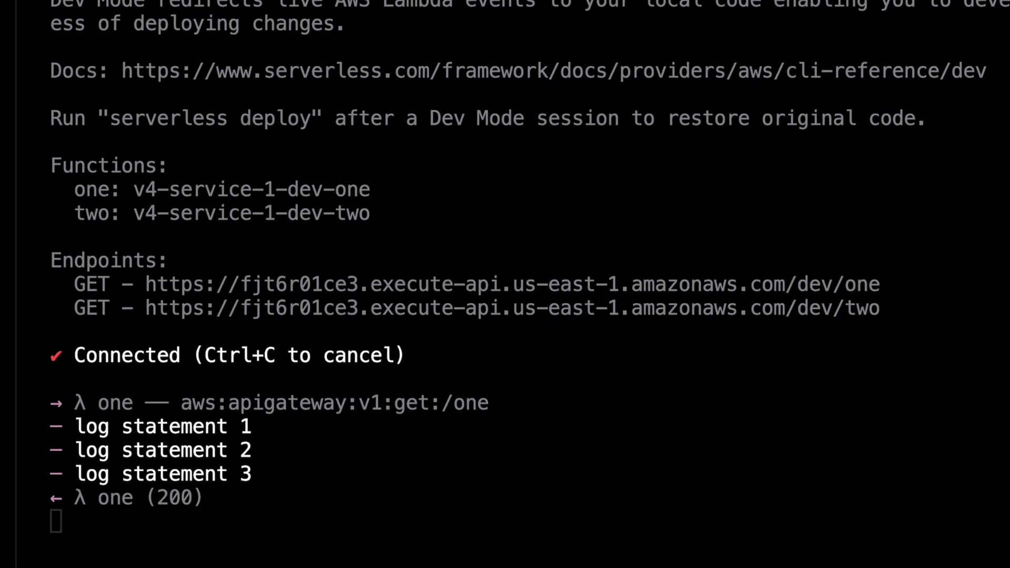
# Replace the three log statements with statusCode 401, save, and highlight the 401 response.
pyautogui.moveTo(474, 163); pyautogui.dragTo(144, 117)
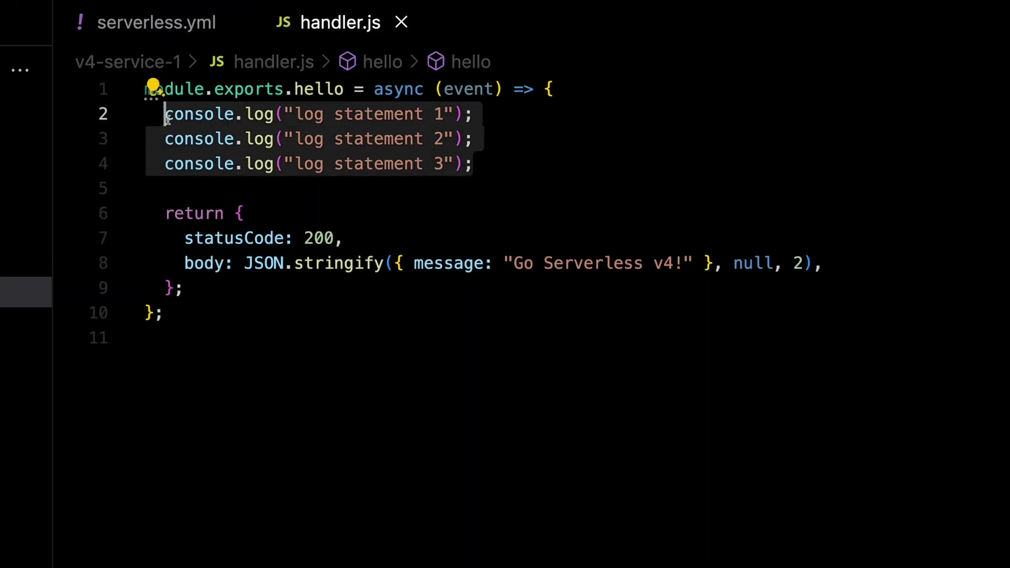
pyautogui.write('thisisa')
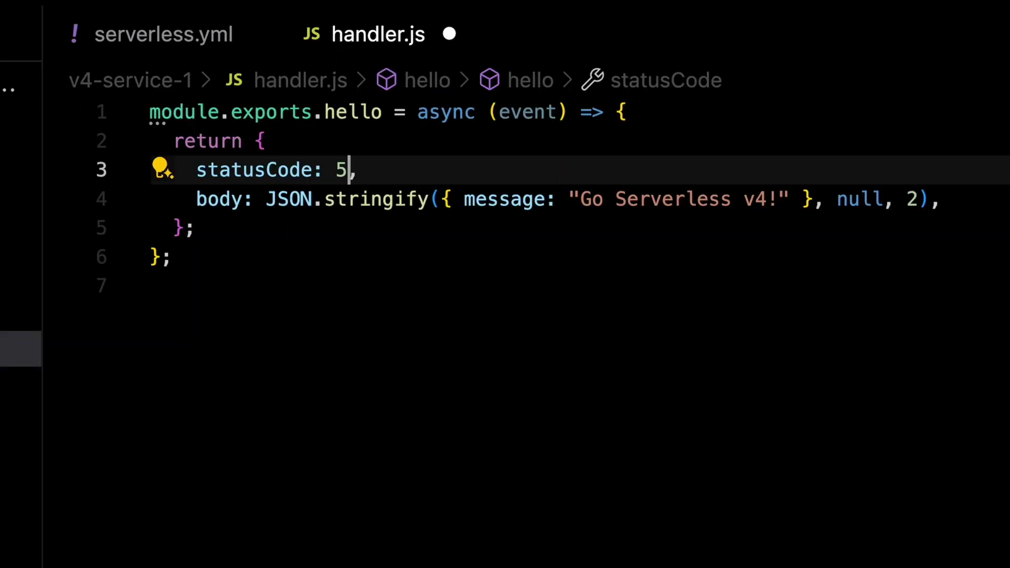
pyautogui.write('401')
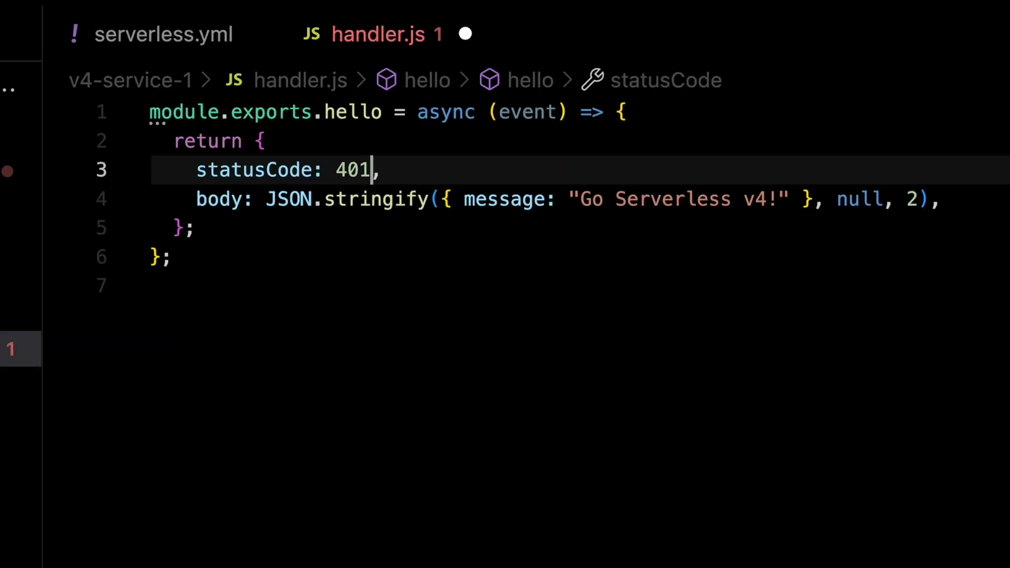
pyautogui.hotkey('ctrl', 's')
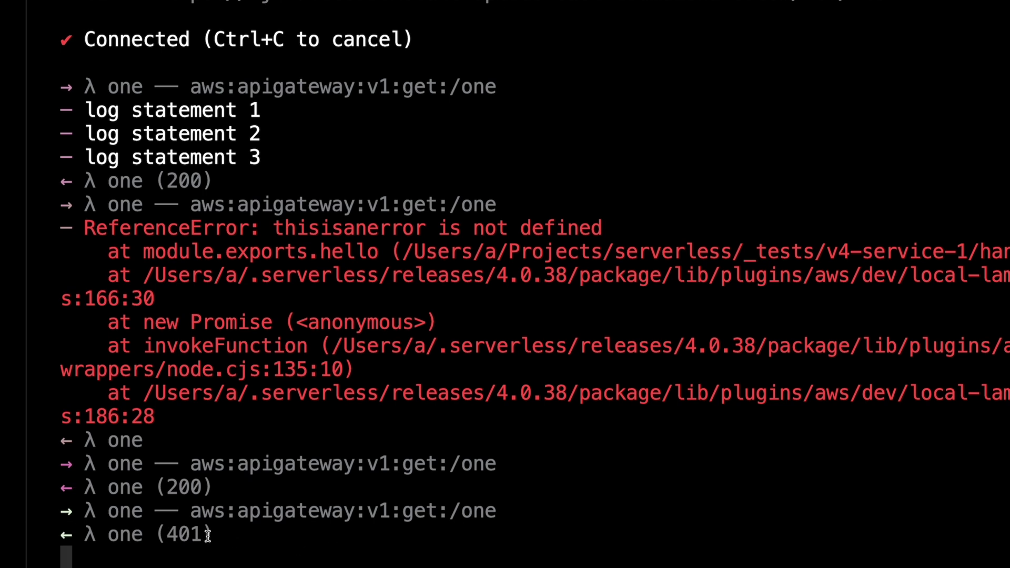
pyautogui.moveTo(210, 534); pyautogui.dragTo(159, 535)
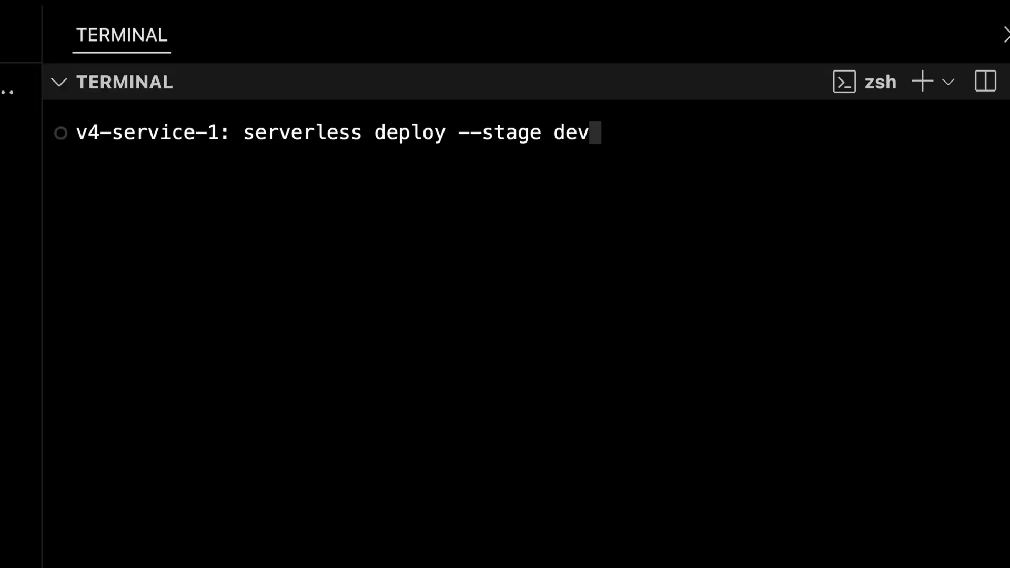
# Switch the deploy command to the prod stage and add observability: true under prod's Stripe key.
pyautogui.press('BackSpace')
pyautogui.press('BackSpace')
pyautogui.write('prod:')
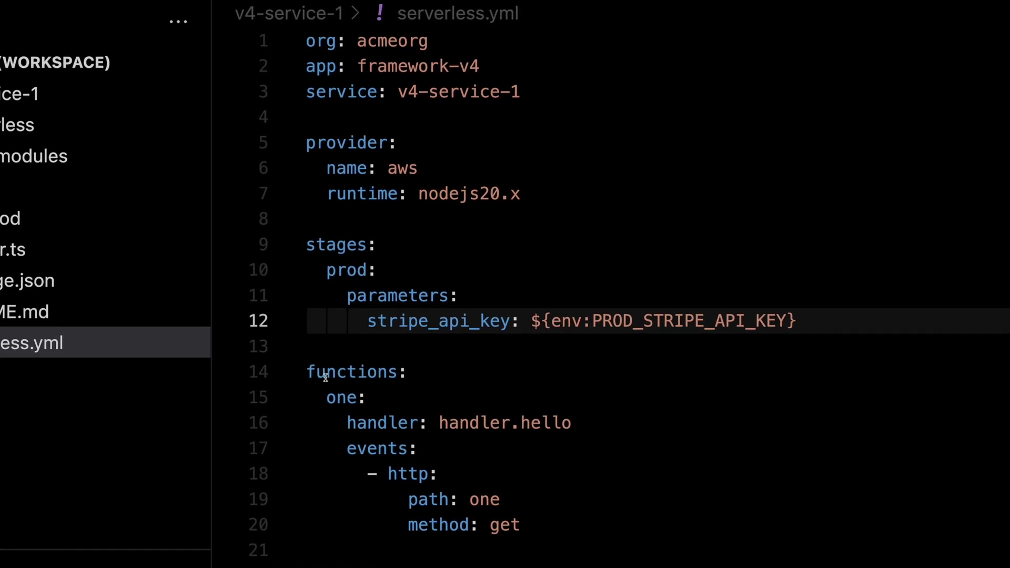
pyautogui.press('Return')
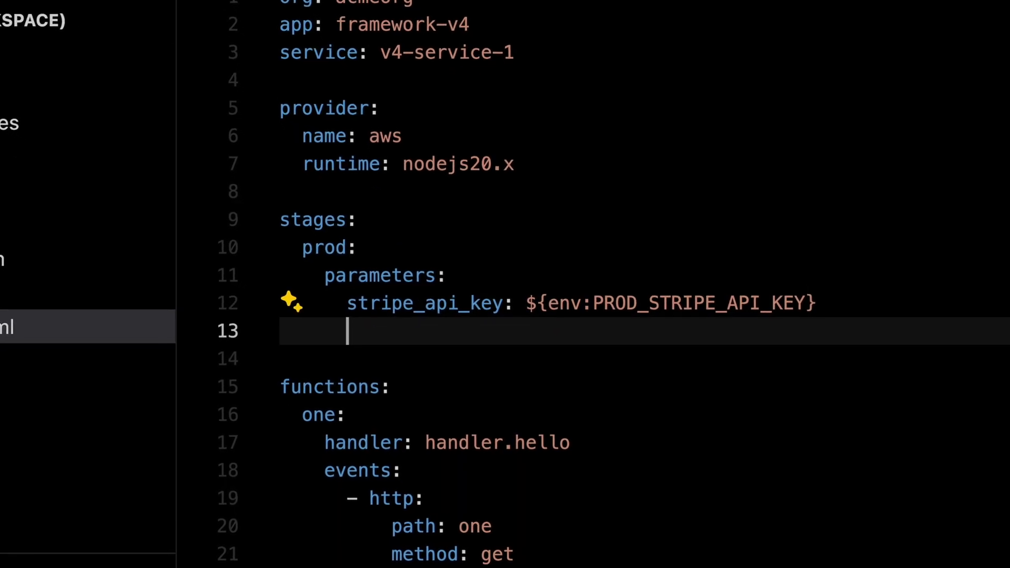
pyautogui.press('Tab')
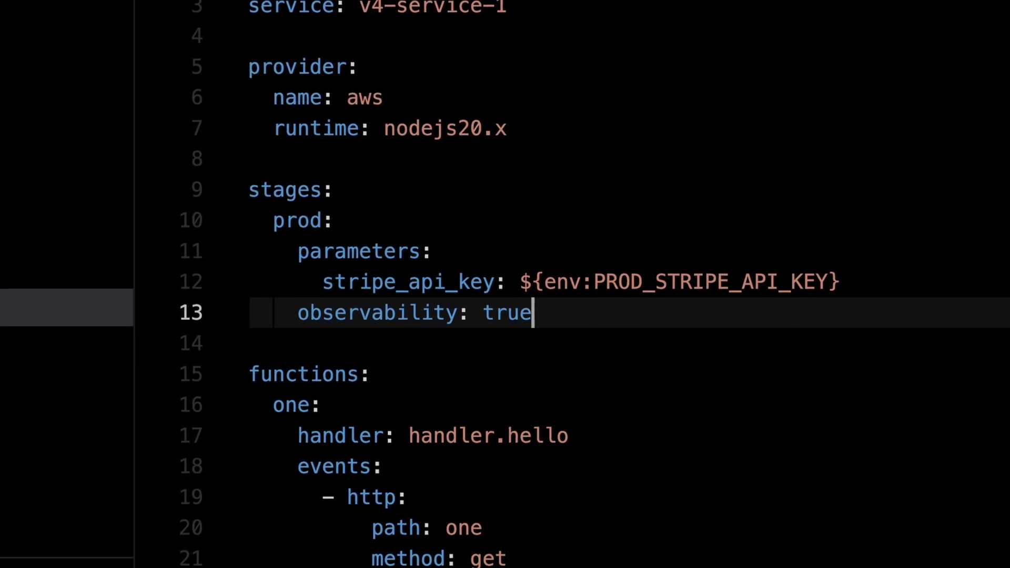
pyautogui.press('Return')
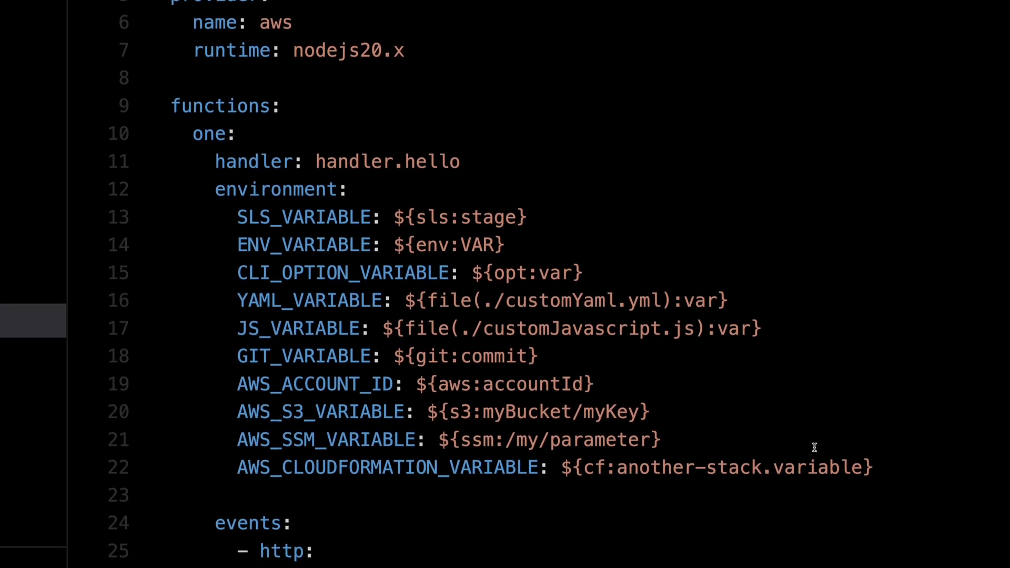
# Add a TERRAFORM_VARIABLE line after the CloudFormation environment variable.
pyautogui.click(873, 464)
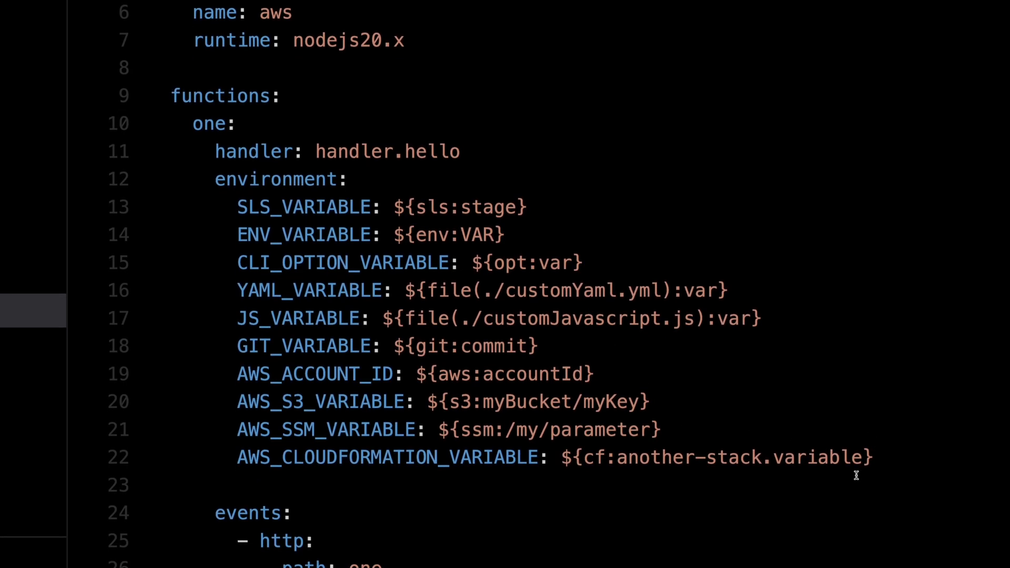
pyautogui.press('Return')
pyautogui.write('TERRAFORM_VARIABLE: ${terraform:outputs:users_table_arn}')
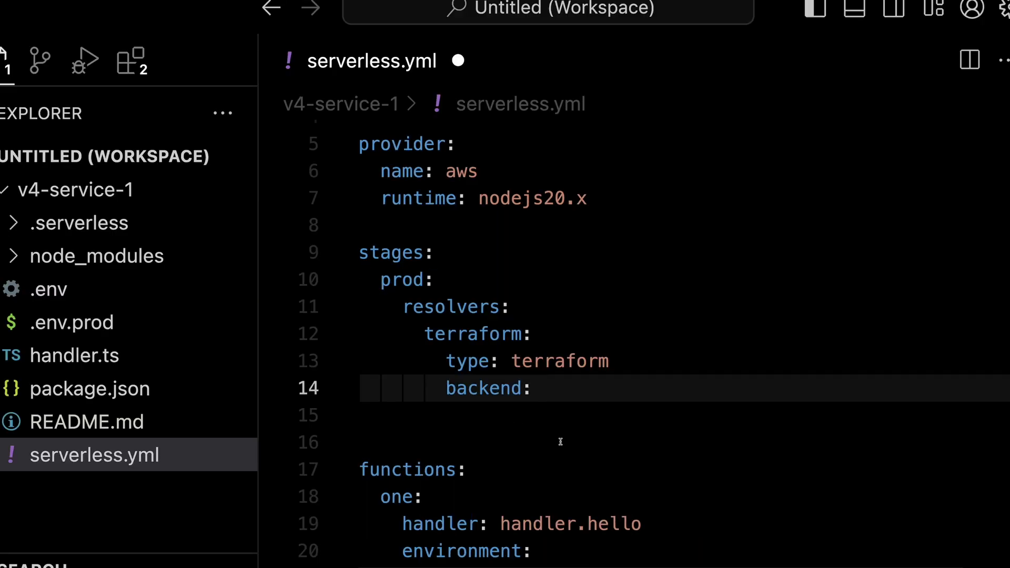
# Insert the Terraform resolver block with an http backend under the prod stage.
pyautogui.press('BackSpace')
pyautogui.write('remote')
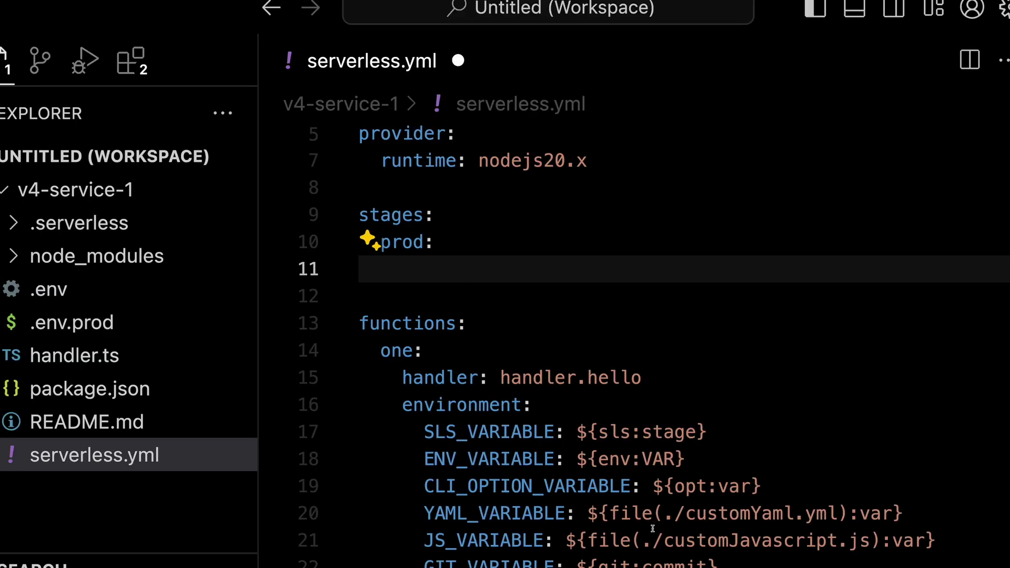
pyautogui.write('resolvers:       terraform:         type: terraform         backend: s3         bucket: terraform-state         key: users-table/terraform.tfstate')
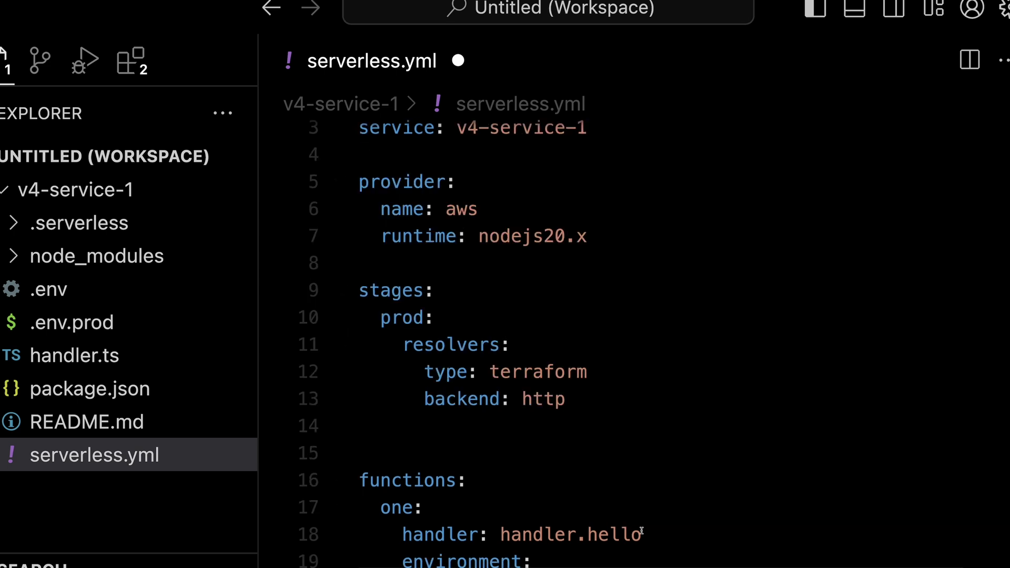
pyautogui.click(565, 399)
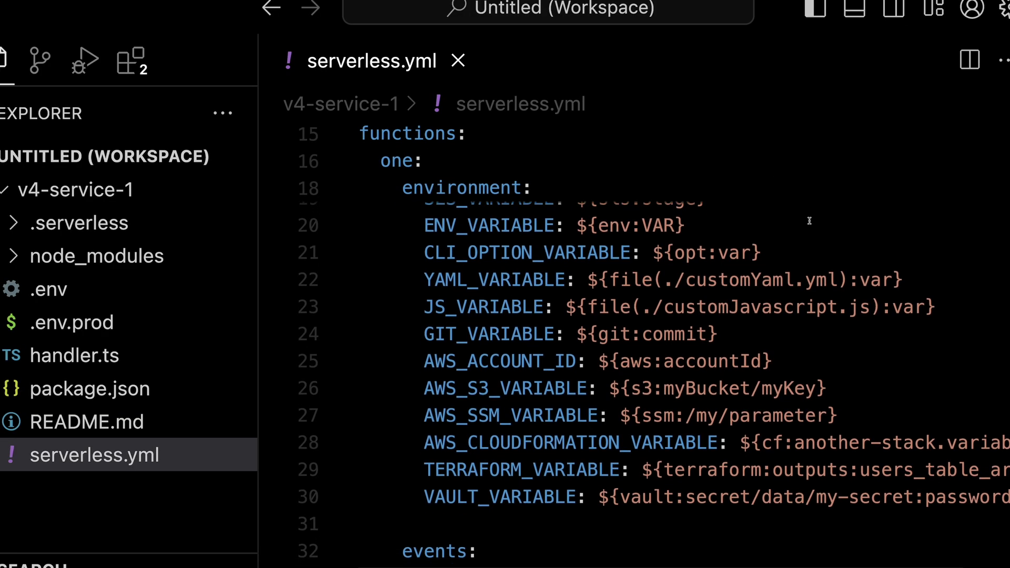
pyautogui.scroll(-1, 809, 221)
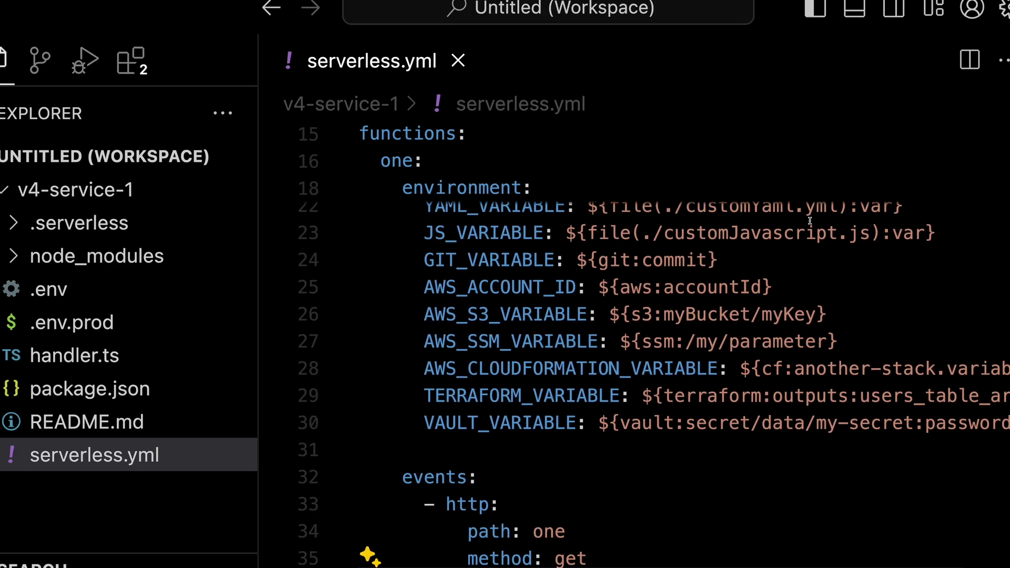
# Paste a Vault resolver block under stages, highlighting ${vault in VAULT_VARIABLE before and after.
pyautogui.moveTo(592, 425); pyautogui.dragTo(677, 425)
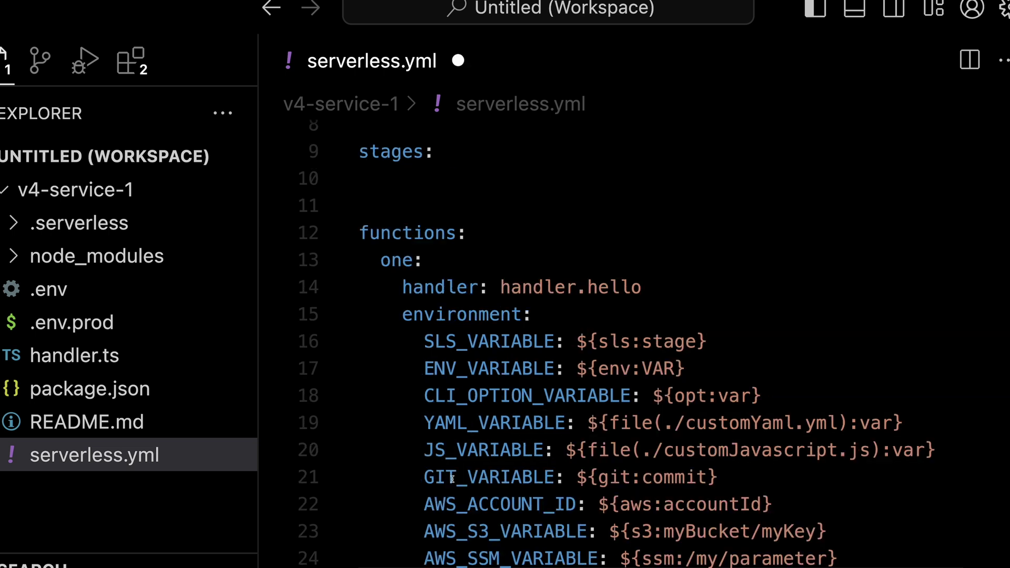
pyautogui.click(395, 179)
pyautogui.hotkey('ctrl', 'v')
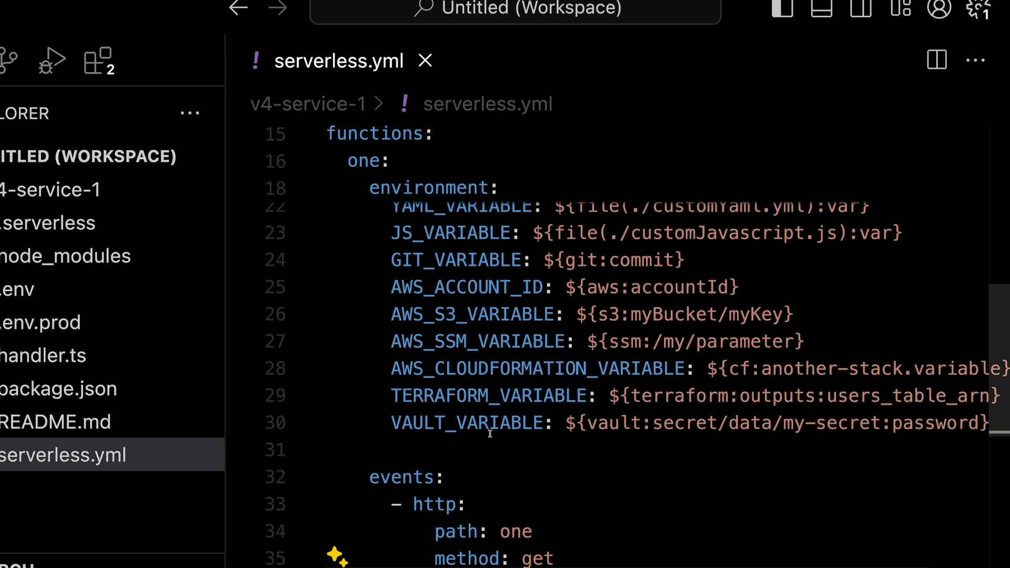
pyautogui.moveTo(561, 425); pyautogui.dragTo(653, 439)
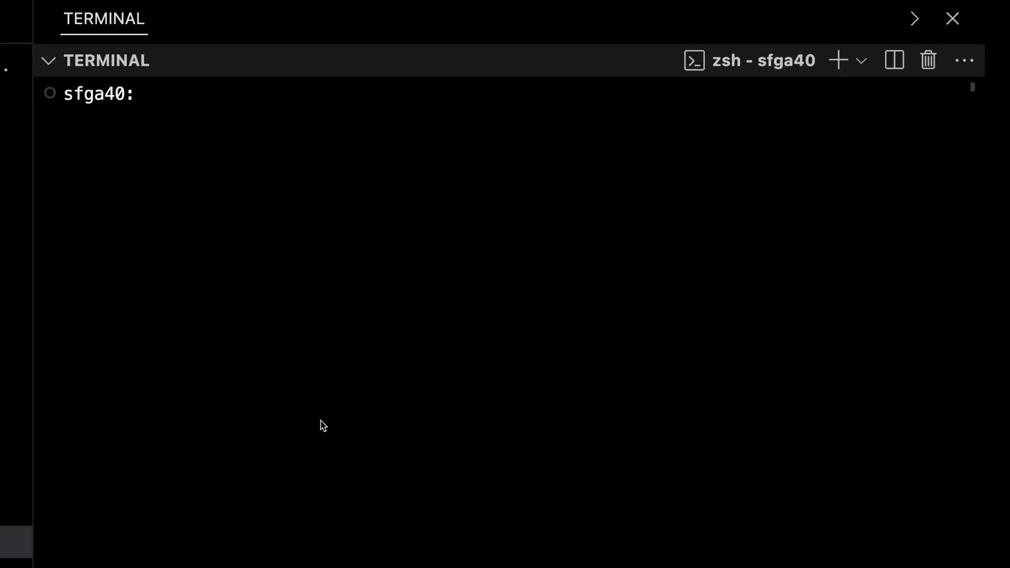
pyautogui.write('serverless support')
# Run serverless support and choose 'Get summary for AI debugging / Github Issue'.
pyautogui.press('Return')
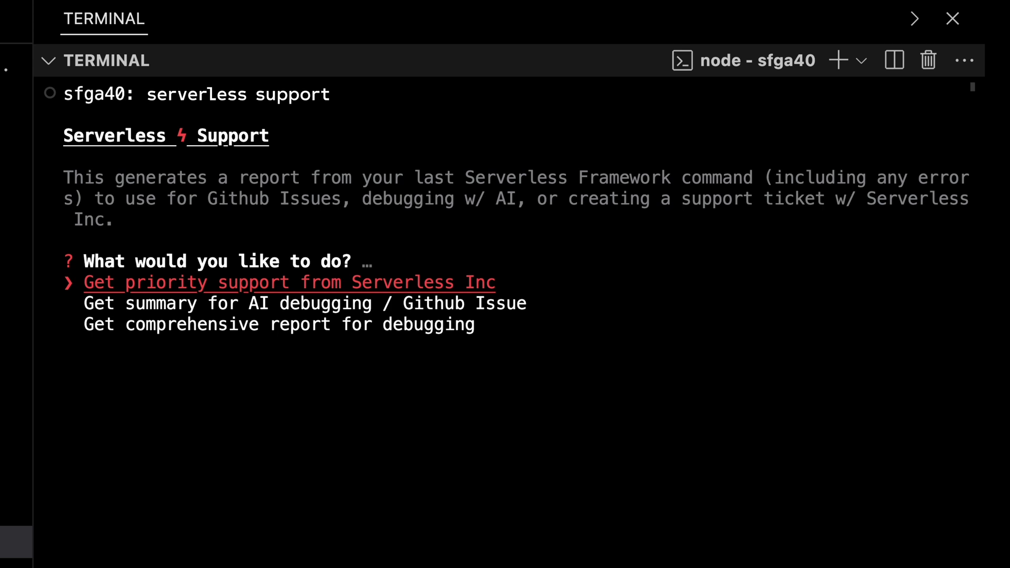
pyautogui.press('Down')
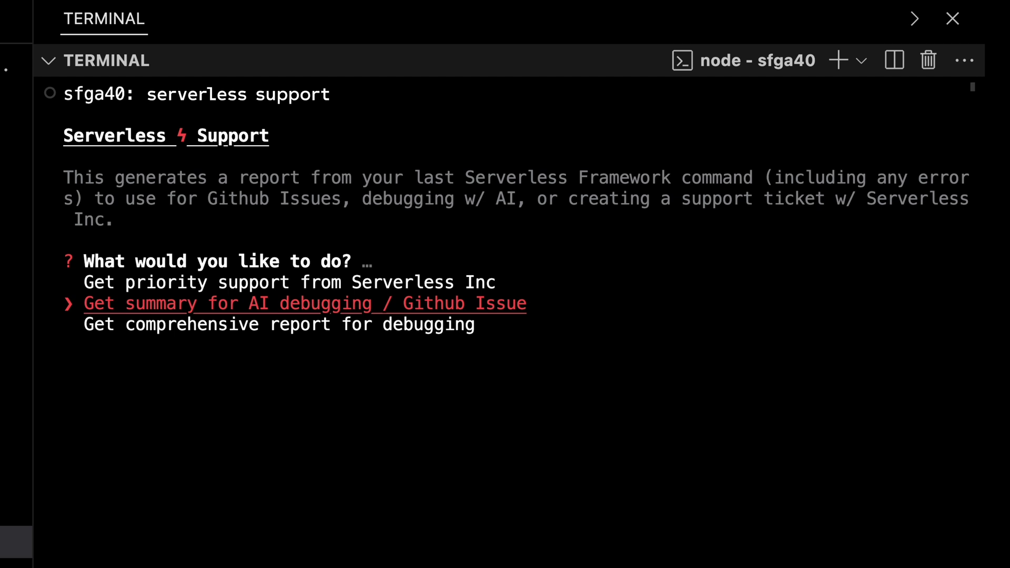
pyautogui.press('Return')
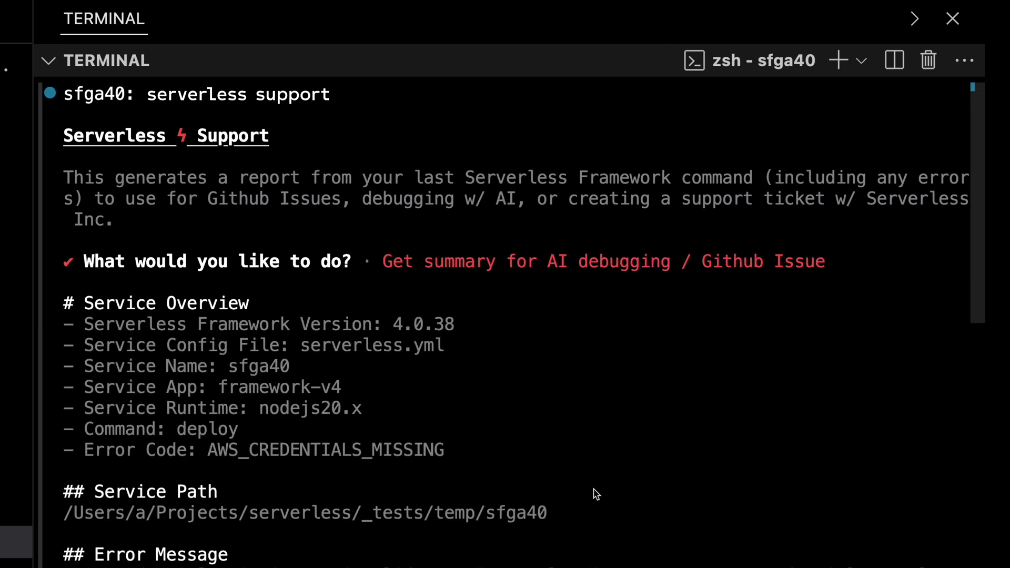
pyautogui.scroll(-3, 596, 494)
pyautogui.scroll(-3, 595, 495)
pyautogui.scroll(-2, 596, 494)
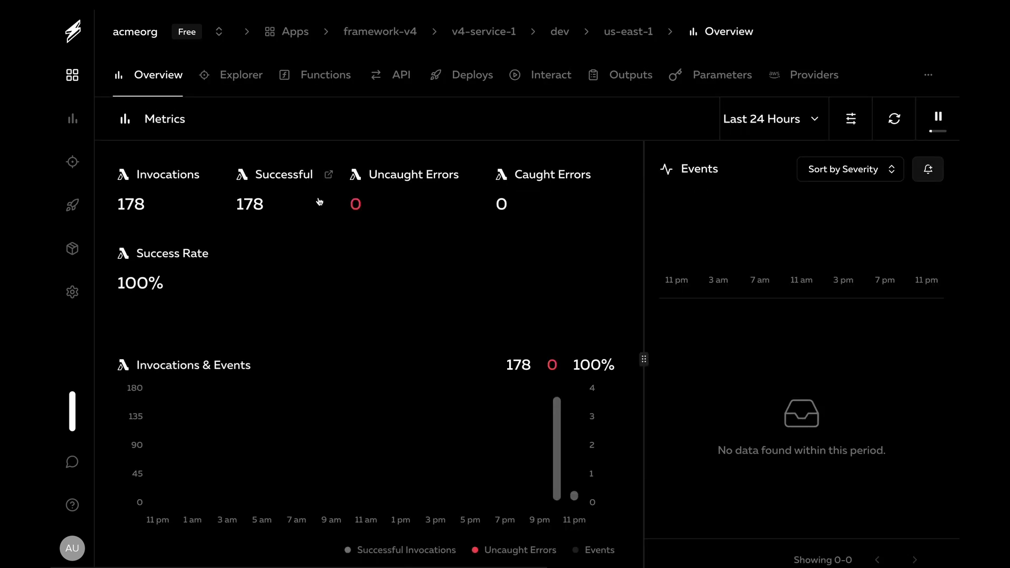
# Show the v4-service-1 service's Parameters tab in the dashboard.
pyautogui.click(715, 75)
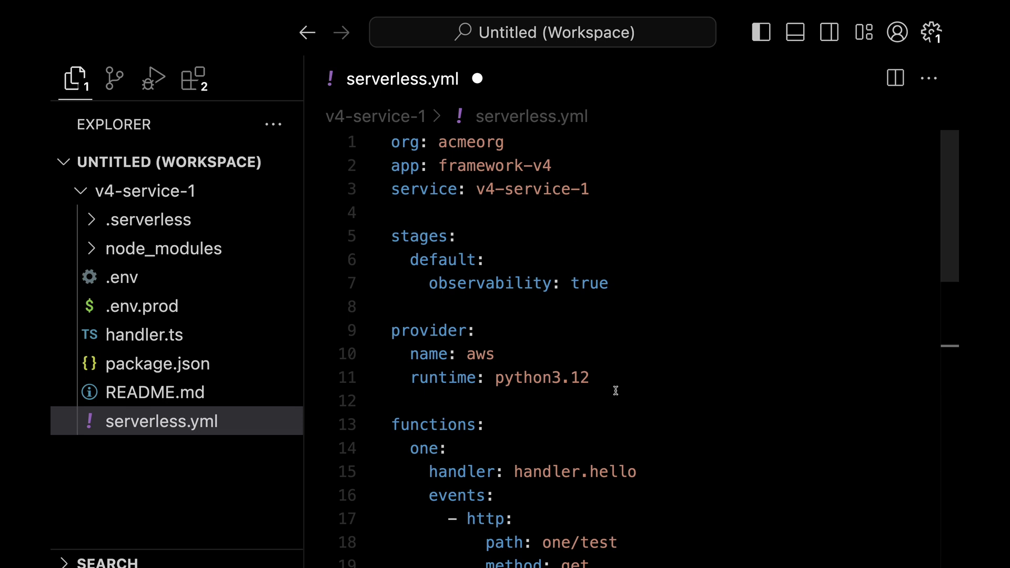
# Change the python3.12 runtime to java21, then highlight the JSON format, ERROR level and global log group.
pyautogui.moveTo(593, 377); pyautogui.dragTo(494, 378)
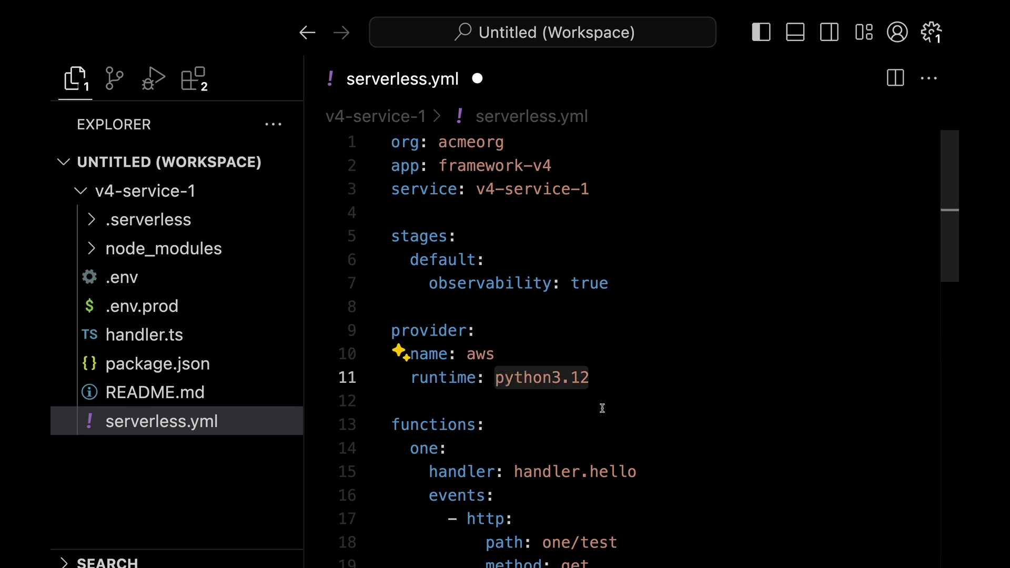
pyautogui.write('dotnet8')
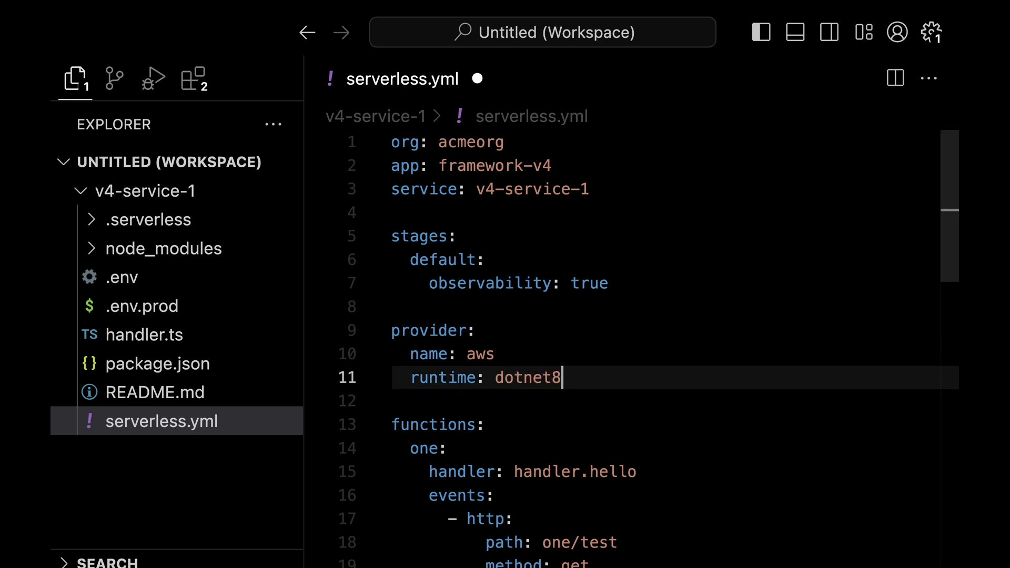
pyautogui.hotkey('ctrl', 'shift', 'Left')
pyautogui.write('java21')
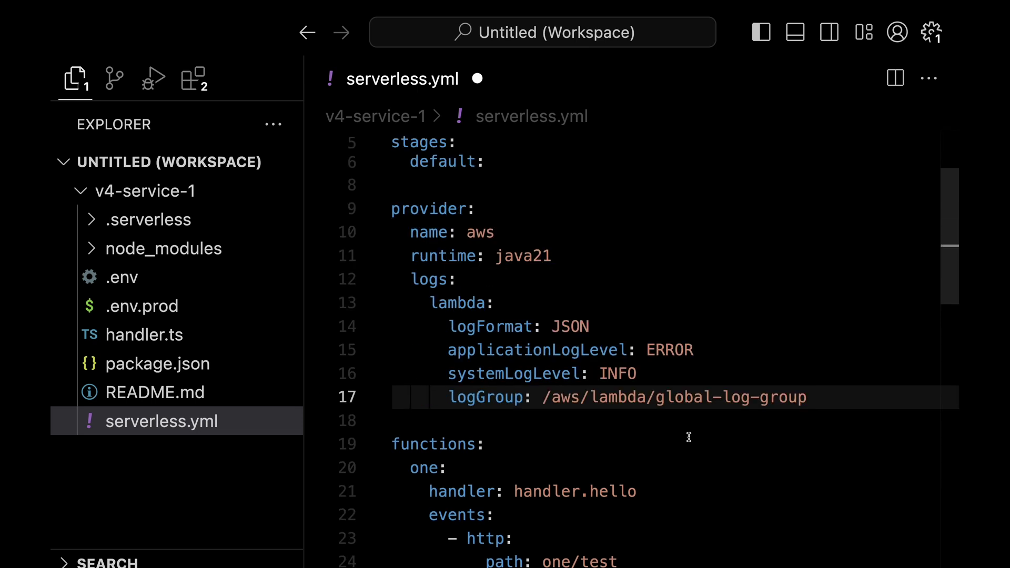
pyautogui.doubleClick(575, 327)
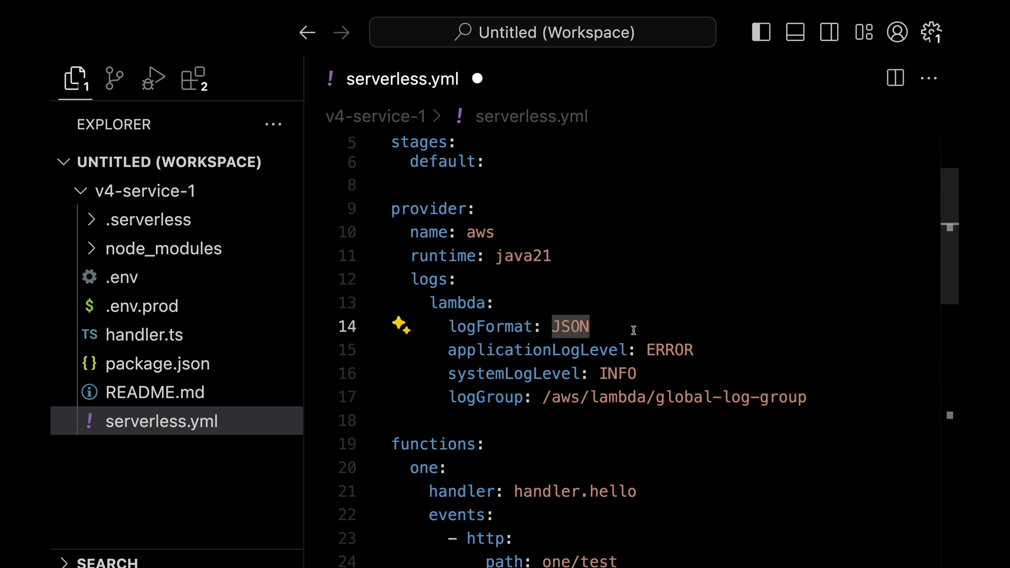
pyautogui.doubleClick(671, 351)
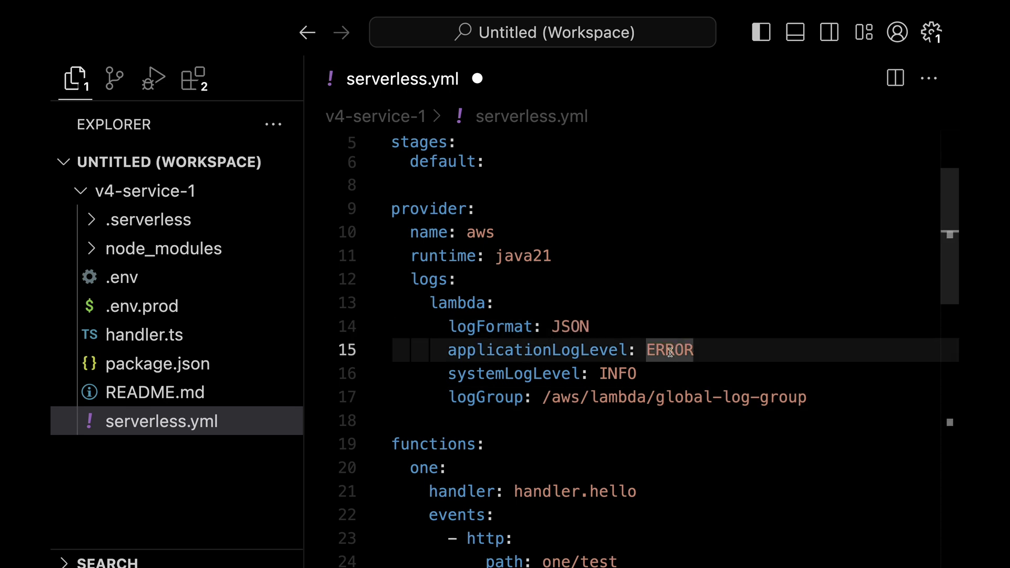
pyautogui.doubleClick(789, 397)
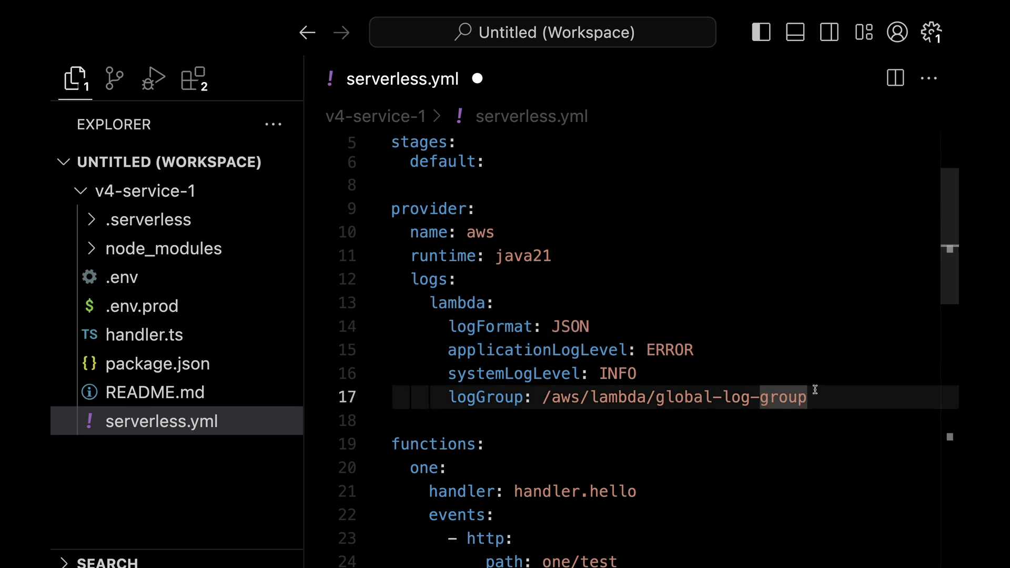